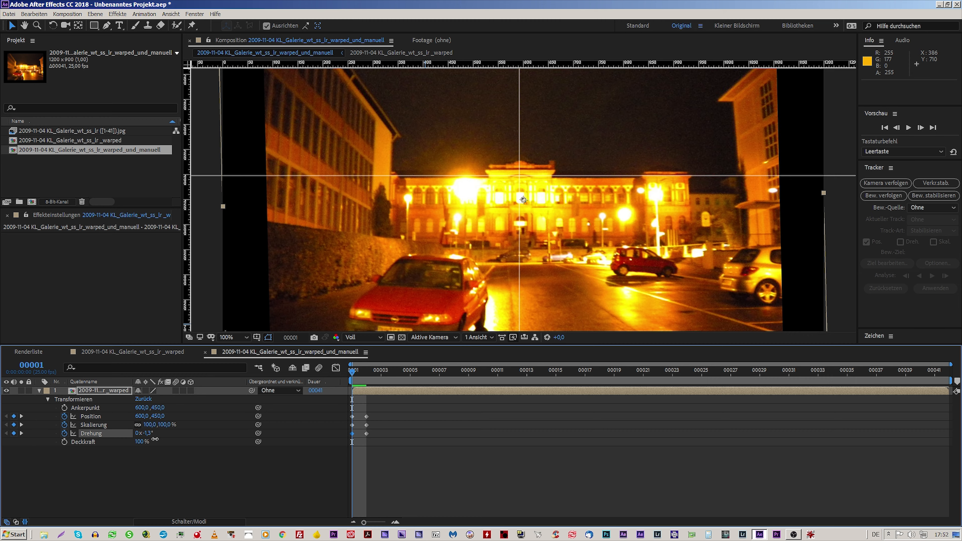
- Set the layer's rotation on frame 1 to -1.3° and compare the result with frame 2
mouse_move(155, 439)
left_mouse_down()
mouse_move(144, 440)
mouse_move(160, 443)
left_mouse_up()
key("Page_Down")
key("Page_Up")
key("Page_Down")
key("Page_Up")
key("Page_Down")
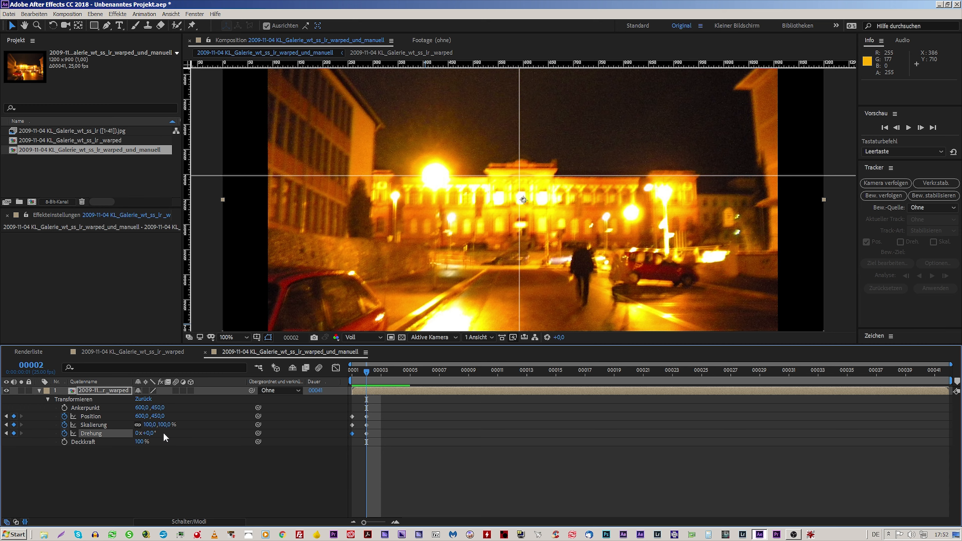
- Flip back and forth through frames 1 to 4 to check the building's alignment against the guides
key("Page_Down")
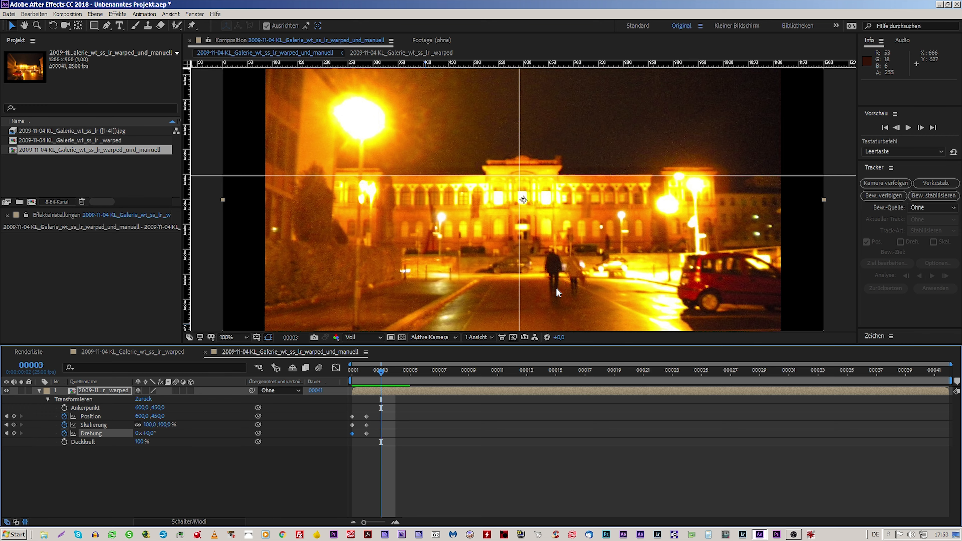
key("Page_Up")
key("Page_Up")
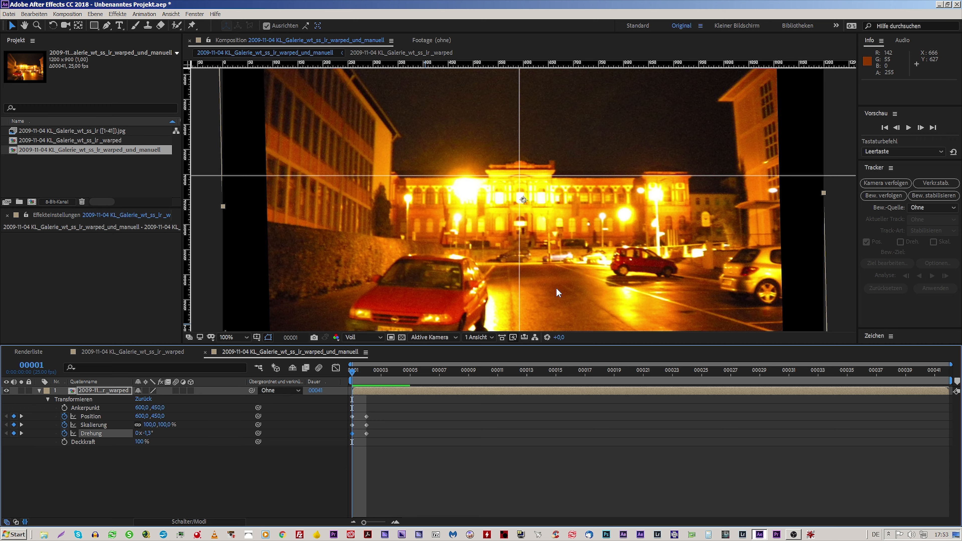
key("Page_Down")
key("Page_Down")
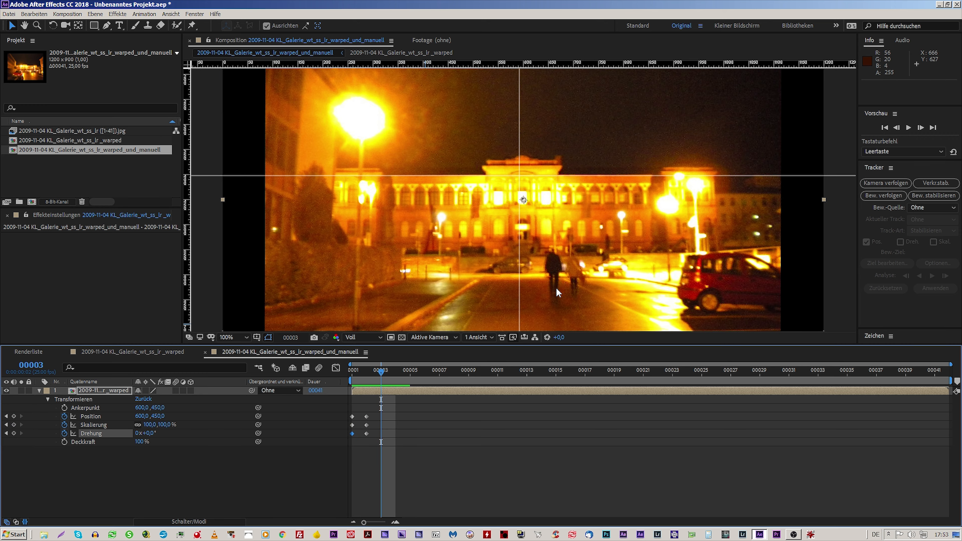
key("Page_Down")
key("Page_Up")
key("Page_Down")
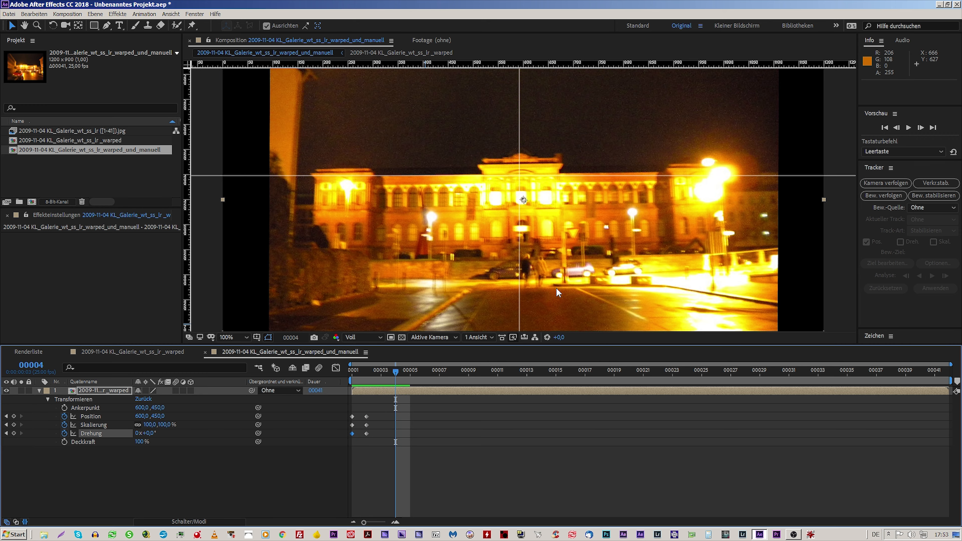
key("Page_Up")
key("Page_Up")
key("Page_Down")
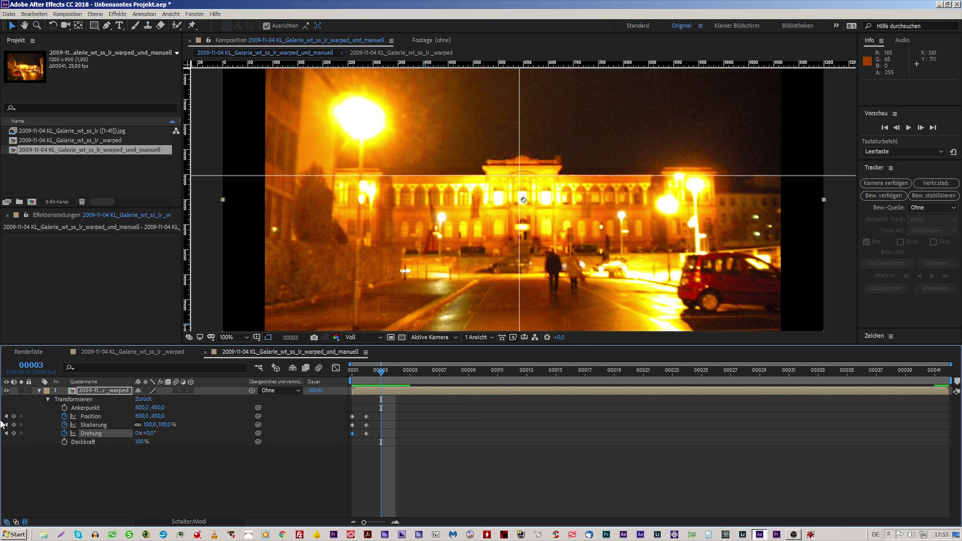
- Add position, scale and rotation keyframes to the layer on frame 3
left_click(14, 416)
left_click(14, 424)
left_click(13, 433)
- On frame 4, move the horizontal guide to 394 along the roofline and set the layer's rotation to 0.7°
left_click(397, 374)
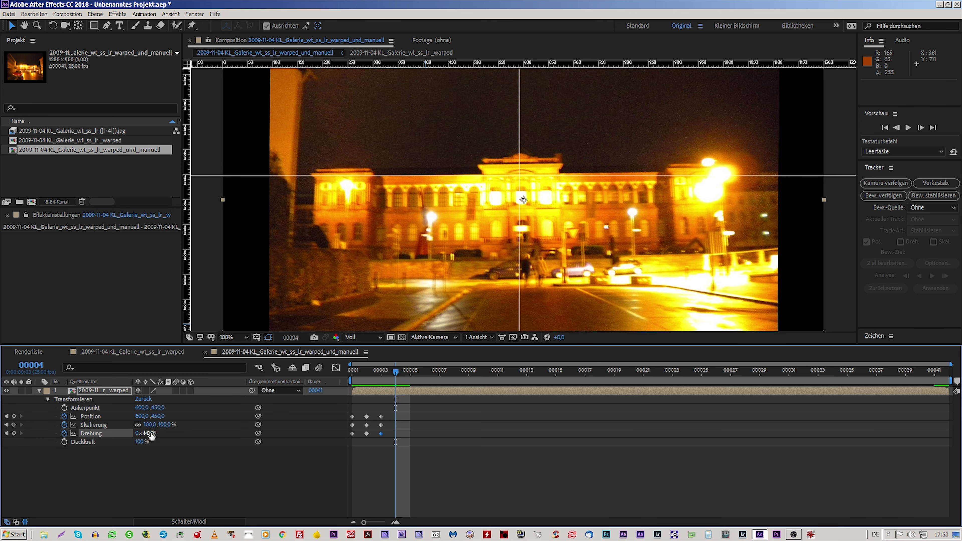
left_click_drag(154, 434, 159, 436)
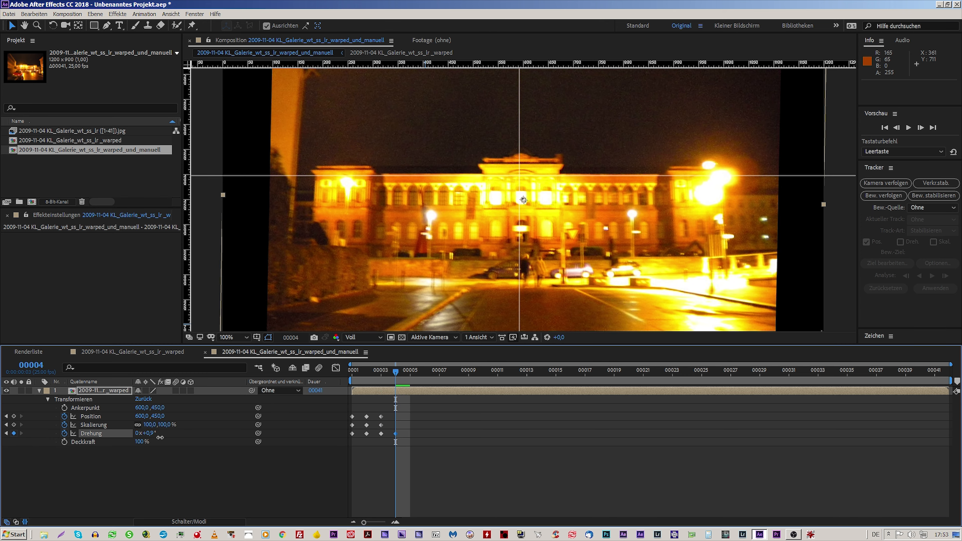
left_click_drag(483, 175, 483, 171)
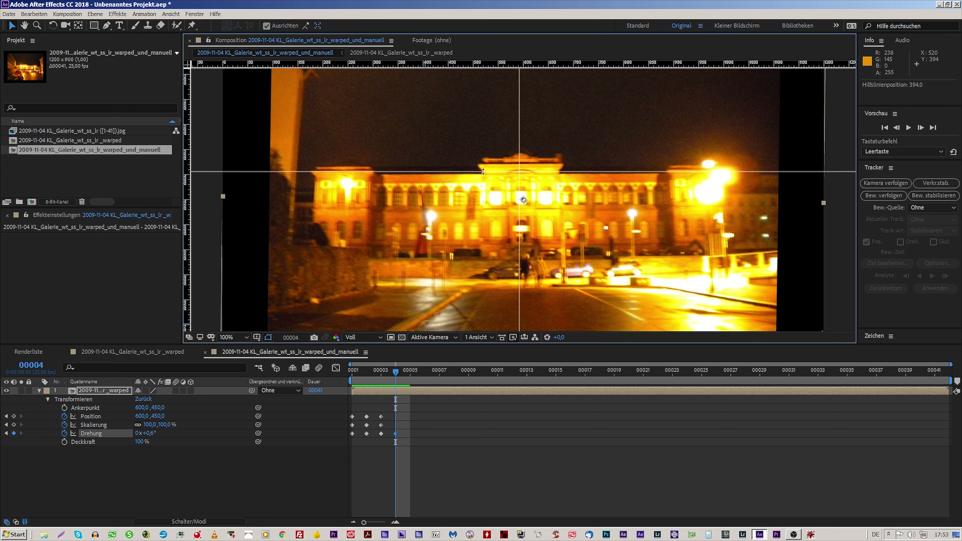
left_click_drag(151, 433, 154, 432)
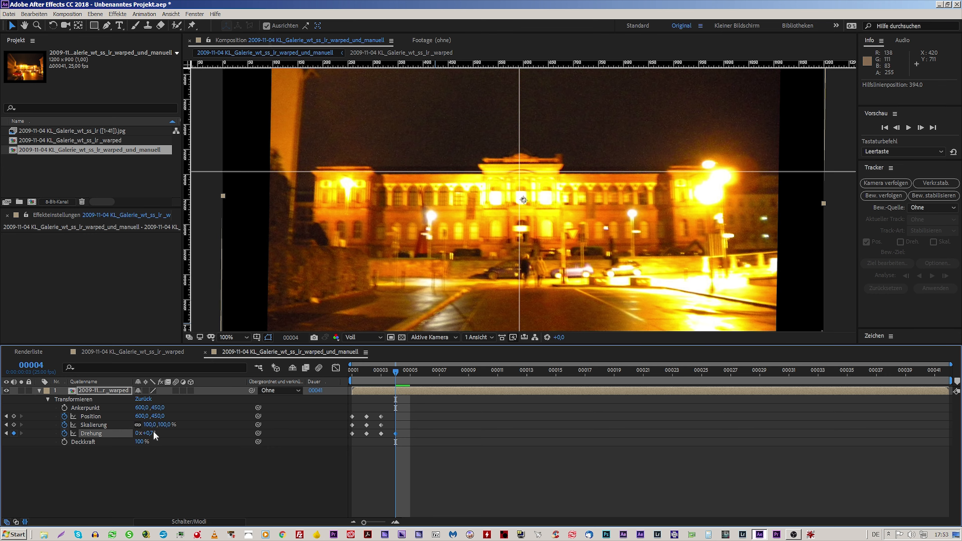
- Change the guide colour from white to bright cyan in the grid and guides preferences
left_click(34, 14)
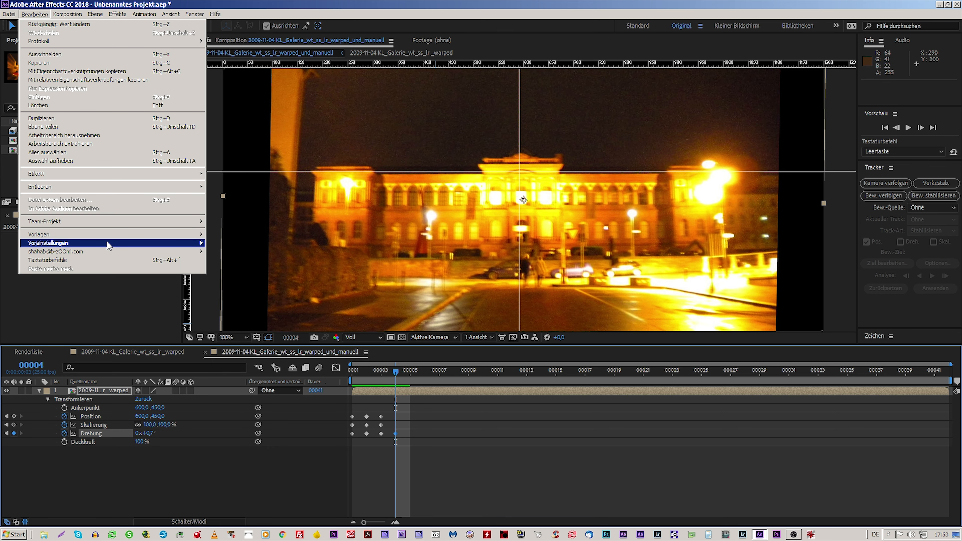
mouse_move(109, 245)
left_click(244, 290)
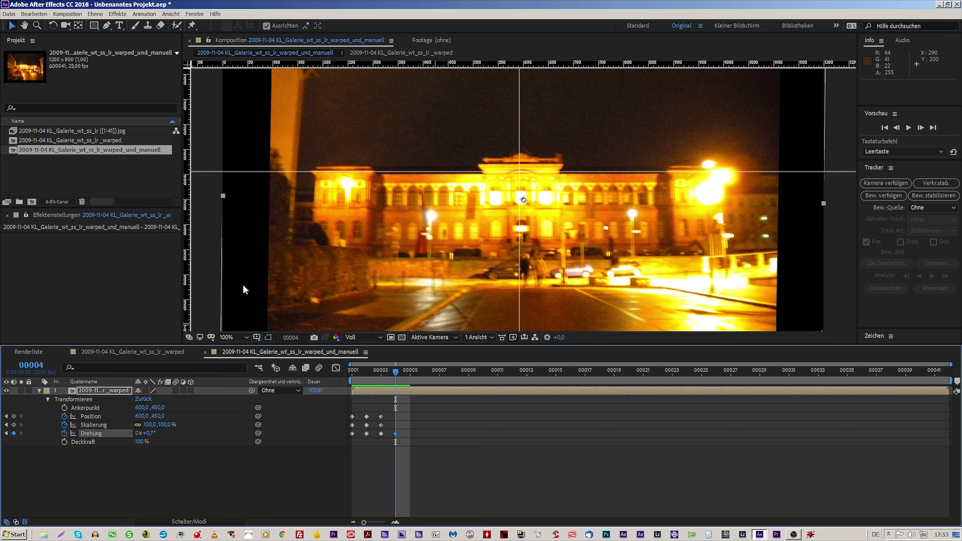
left_click_drag(574, 143, 435, 129)
left_click(503, 236)
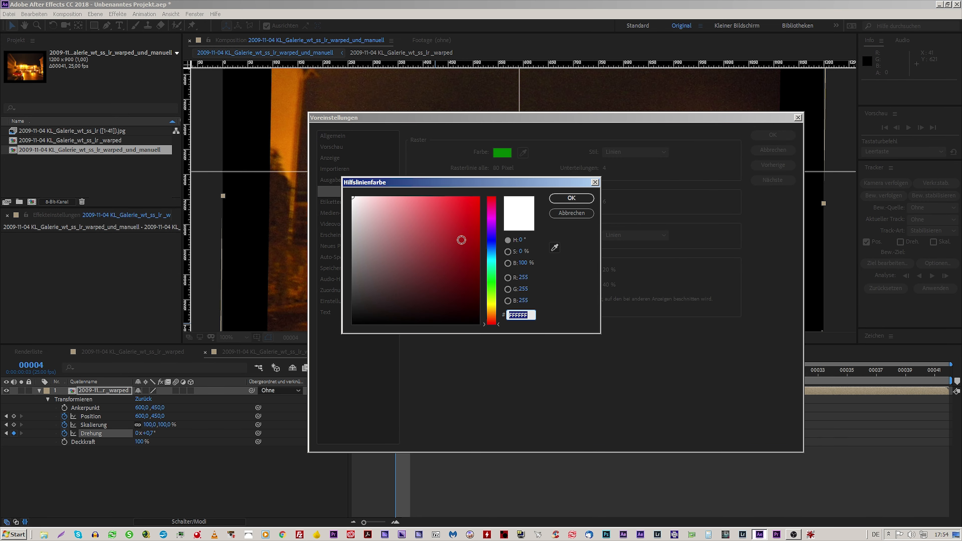
mouse_move(423, 239)
left_mouse_down()
mouse_move(369, 238)
mouse_move(453, 272)
mouse_move(465, 264)
mouse_move(366, 311)
mouse_move(470, 299)
mouse_move(461, 288)
left_mouse_up()
mouse_move(497, 256)
left_mouse_down()
mouse_move(494, 243)
mouse_move(496, 267)
mouse_move(494, 258)
left_mouse_up()
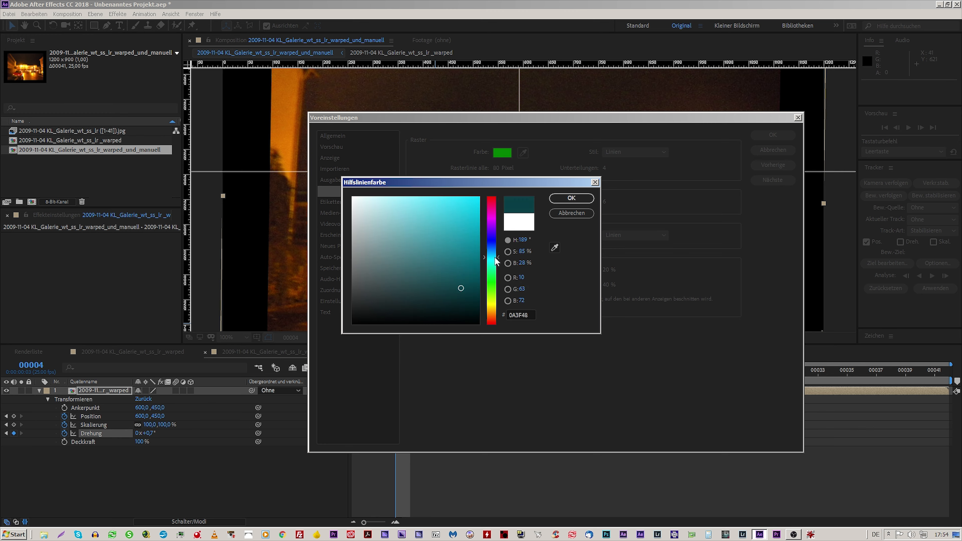
left_click(571, 198)
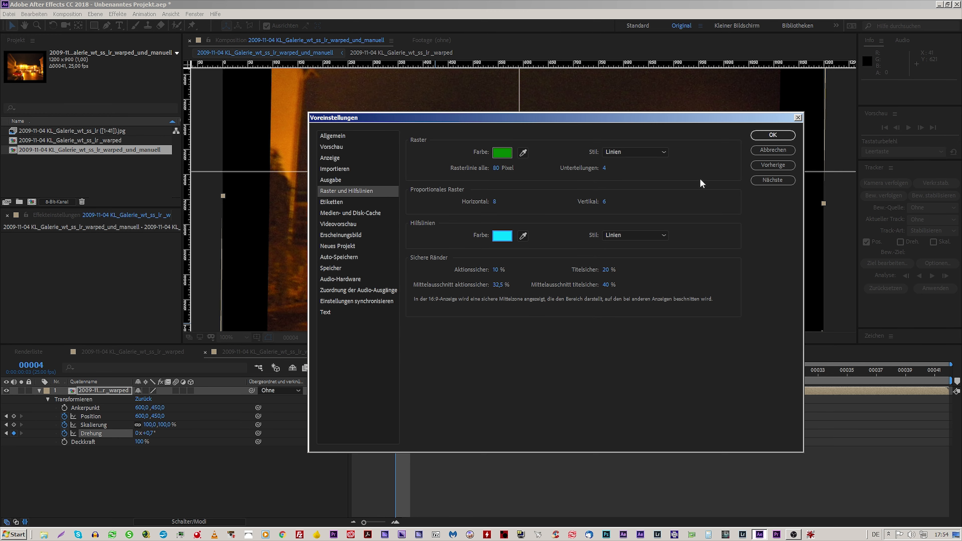
left_click(759, 137)
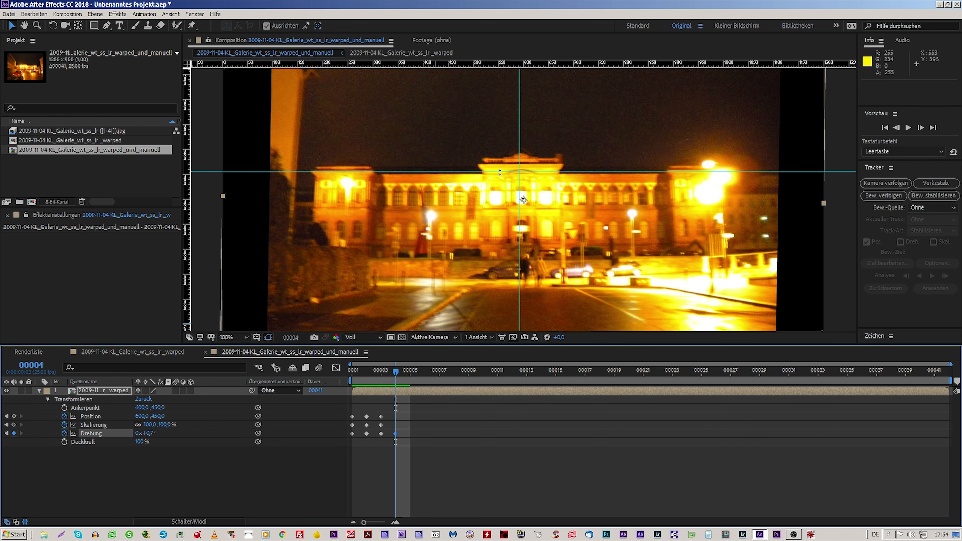
- Move the horizontal guide to 397 and set the layer's rotation on frame 4 to 0.9°
left_click_drag(500, 171, 500, 173)
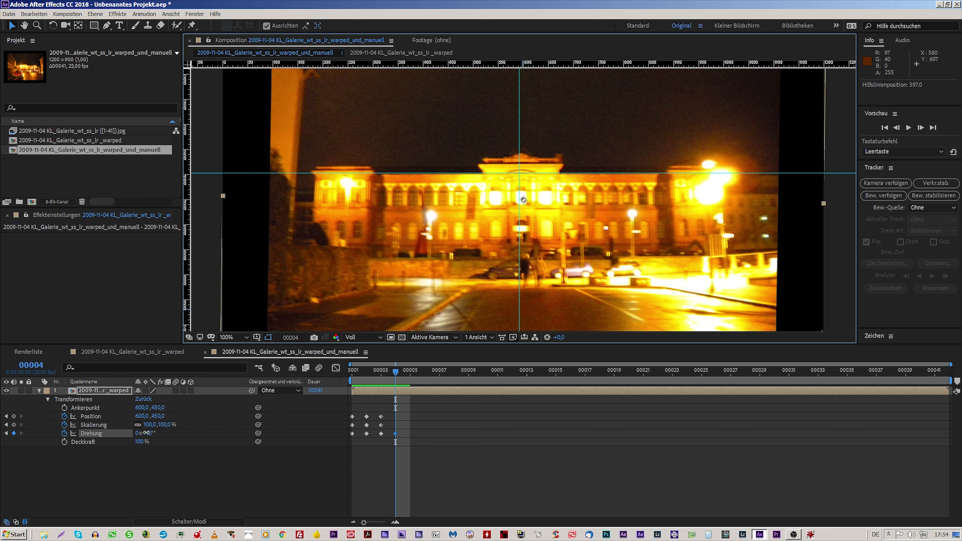
left_click_drag(146, 432, 150, 433)
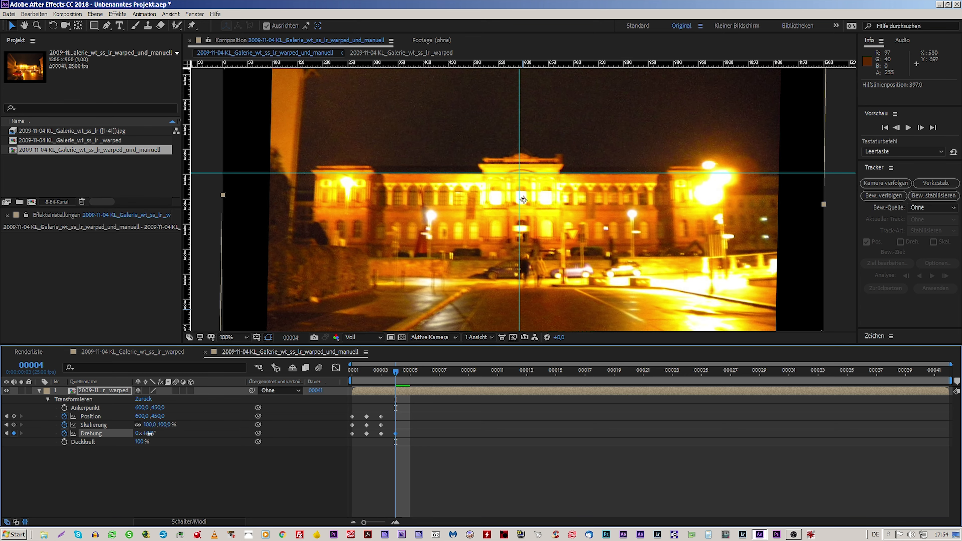
- Keyframe the rotation on frames 5 to 8 to level the roofline with the guide, using 0.8° on frame 5 and 1.0° on frame 8
left_click_drag(396, 373, 410, 373)
left_click_drag(454, 173, 454, 169)
left_click_drag(146, 433, 151, 433)
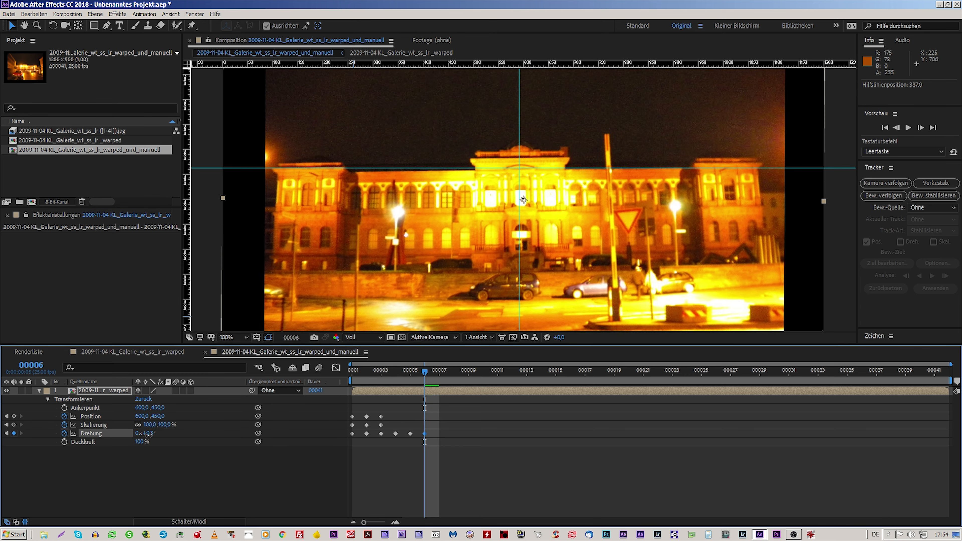
scroll(511, 125, "up", 1)
key("space")
left_click_drag(649, 191, 759, 185)
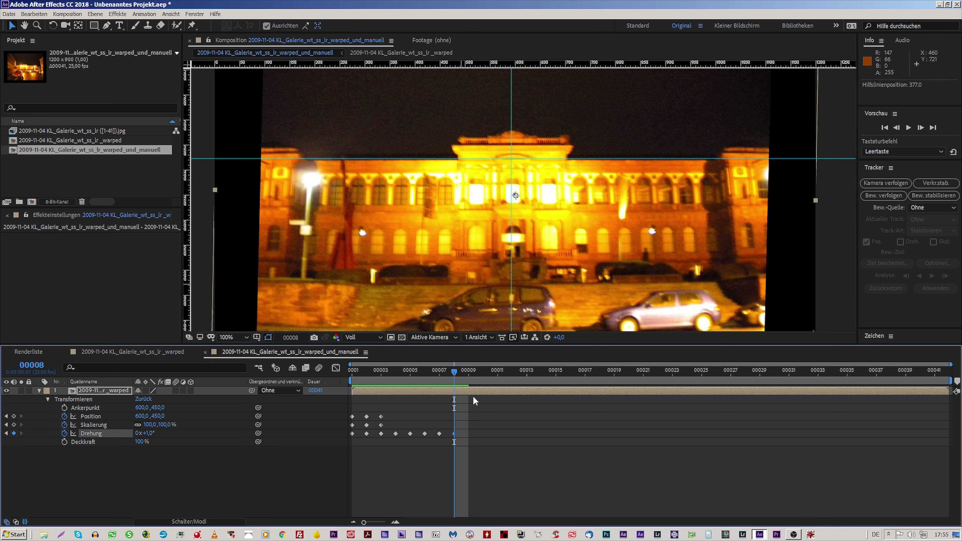
- Go back to the first frames and compare the building's placement on frames 1 and 2 against the guides
key("Page_Up")
key("Page_Up")
key("Page_Up")
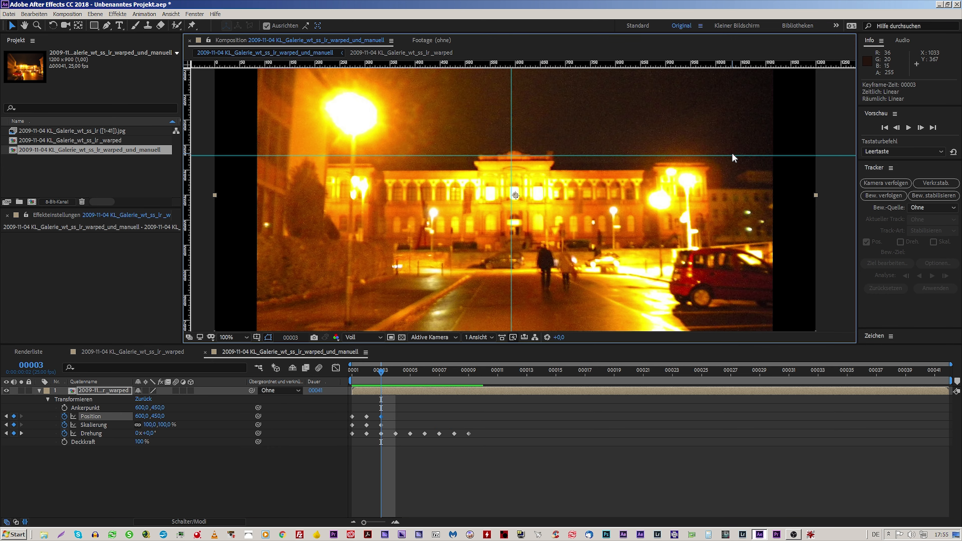
key("Page_Up")
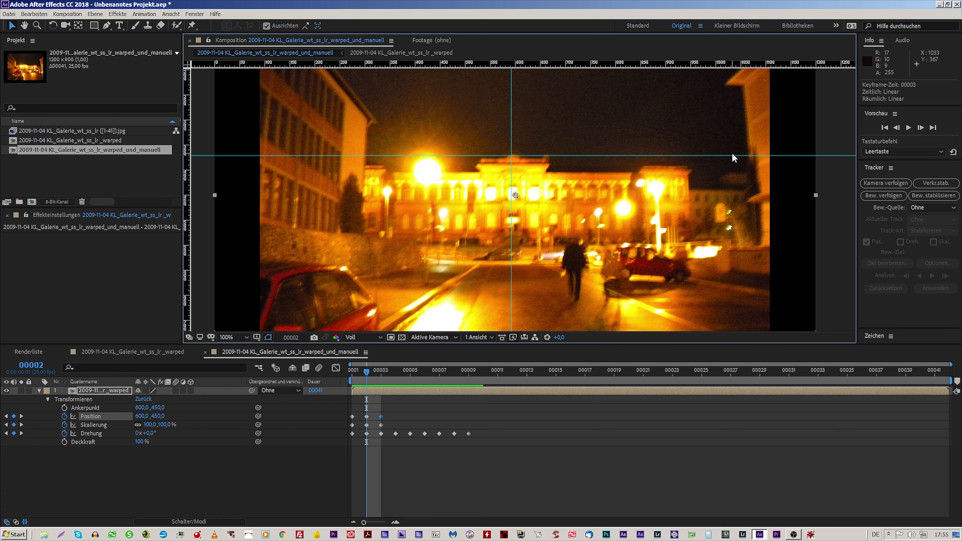
key("Page_Up")
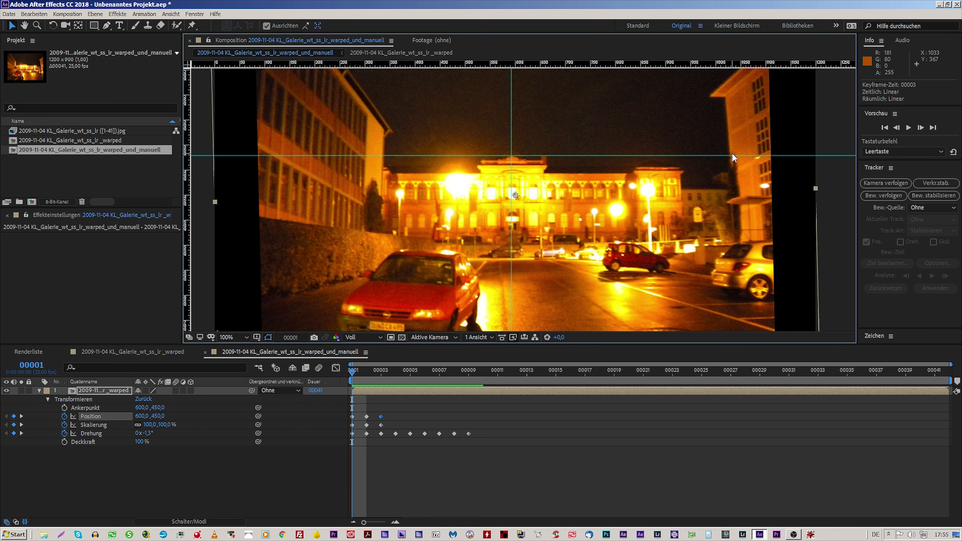
key("Page_Down")
key("Page_Up")
- Nudge the layer on frame 2 to position 599, 450 so the building lines up with frame 1
key("Page_Down")
key("Left")
key("Left")
key("Page_Up")
key("Page_Down")
key("Left")
key("Page_Up")
key("Page_Down")
key("Right")
key("Right")
key("Page_Up")
key("Page_Down")
key("Page_Up")
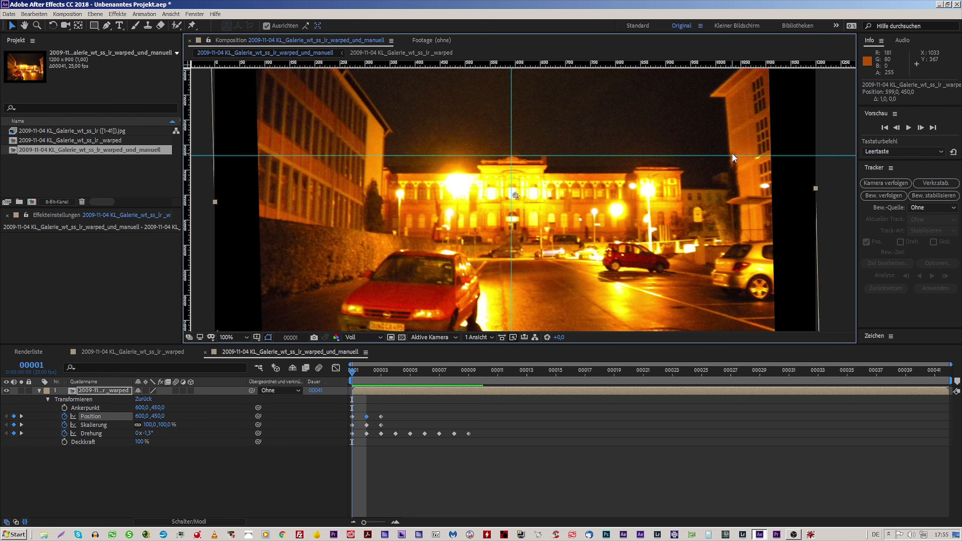
- Nudge the layer on frame 3 to position 595, 450 and compare it with frame 2
key("Page_Down")
key("Page_Down")
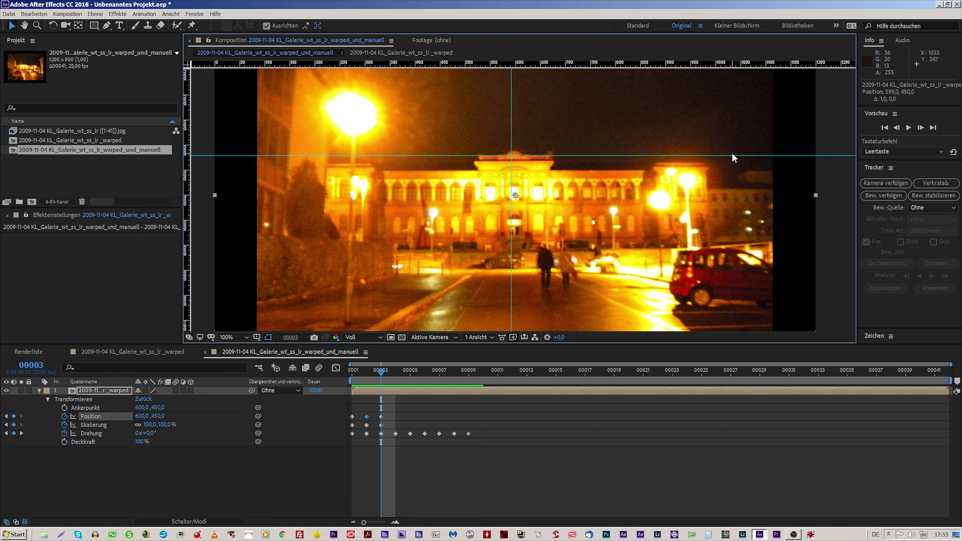
key("Left")
key("Left")
key("Left")
key("Left")
key("Left")
key("Page_Up")
key("Page_Down")
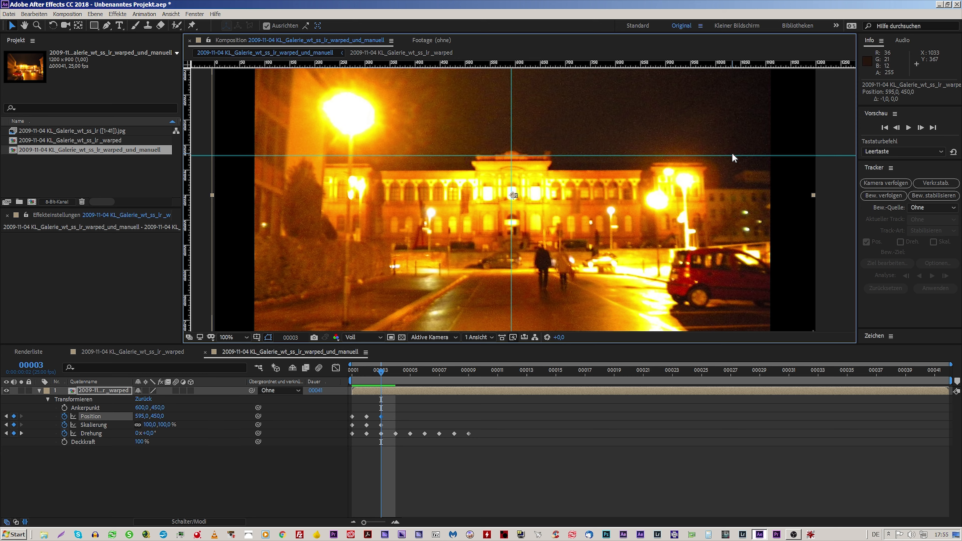
- Flip through frames 1 to 3 to check how steadily the building stays in place
key("Page_Up")
key("Page_Up")
key("Page_Down")
key("Page_Down")
key("Page_Up")
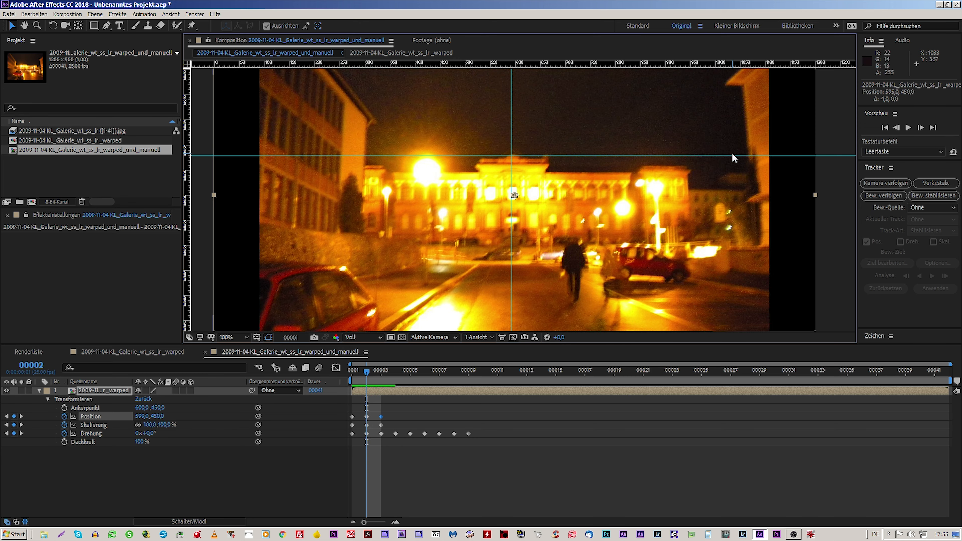
key("Page_Up")
key("Page_Down")
key("Page_Down")
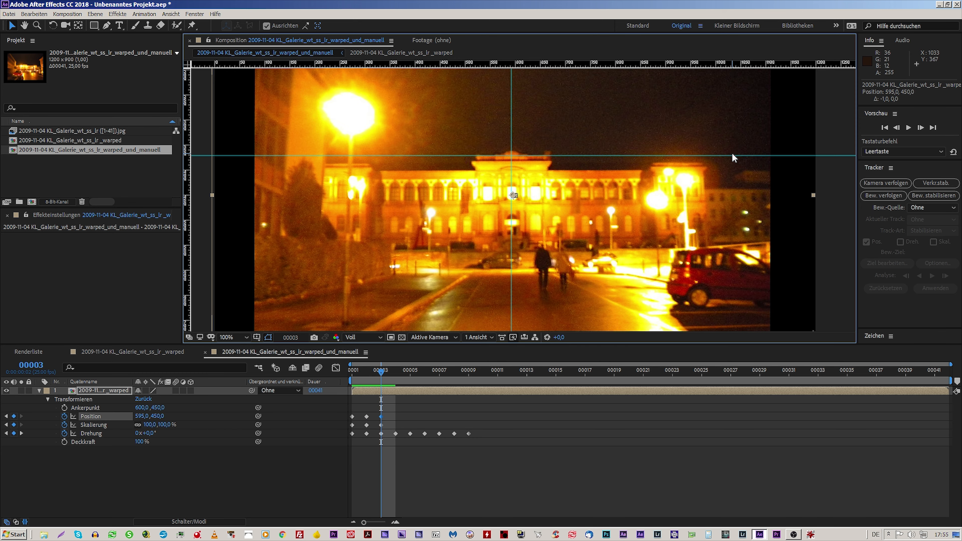
- Nudge the layer on frame 3 one pixel down and one pixel right, checking it against the preceding frames
key("Down")
key("Page_Up")
key("Page_Up")
key("Page_Down")
key("Page_Down")
key("Right")
key("Page_Up")
key("Page_Down")
key("Page_Up")
key("Page_Down")
- Nudge the layer on frame 4 to position 598, 451 and compare it with the preceding frames
key("Page_Down")
key("Right")
key("Right")
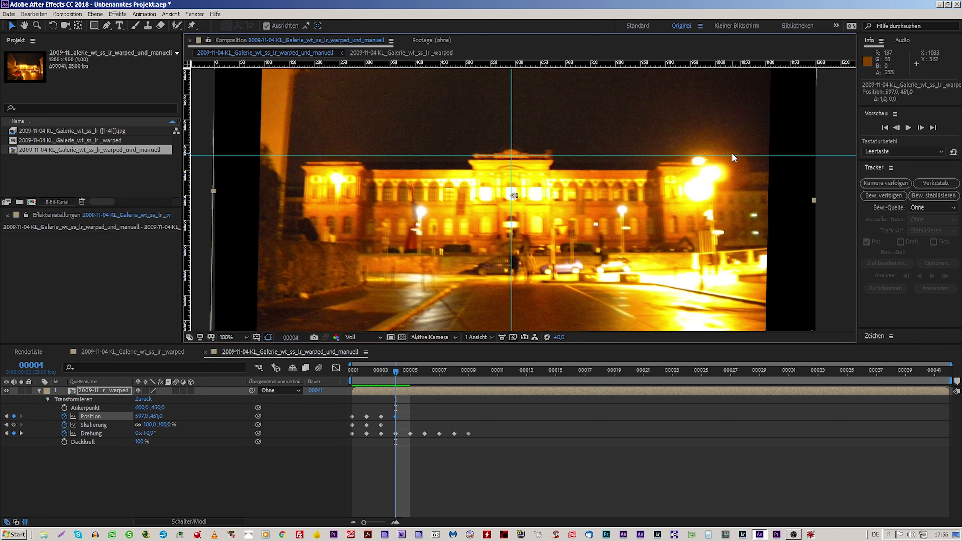
key("Page_Up")
key("Page_Up")
key("Page_Down")
key("Page_Down")
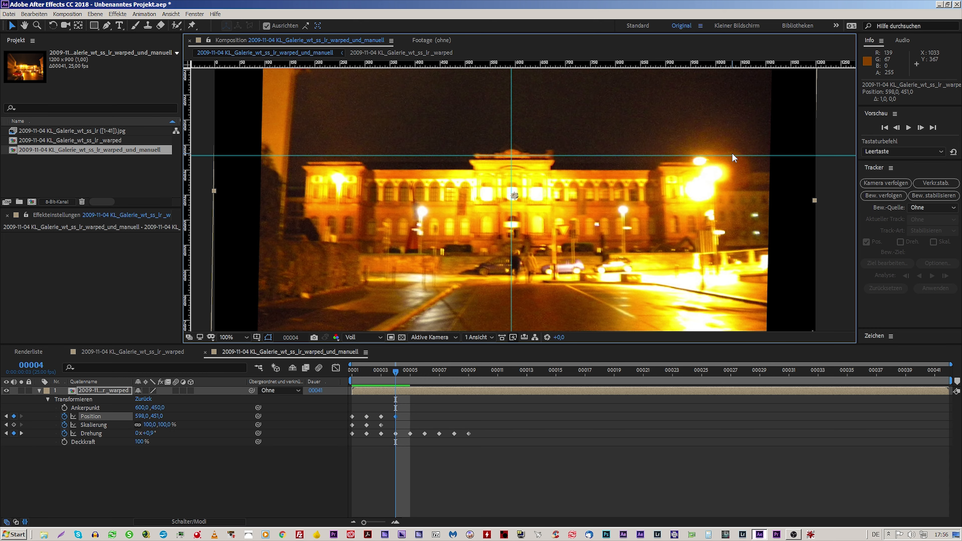
key("Page_Up")
key("Page_Down")
key("Page_Up")
key("Page_Down")
- Set the layer's rotation on frame 4 to 0.6° and check it against frame 3
left_click_drag(154, 434, 154, 434)
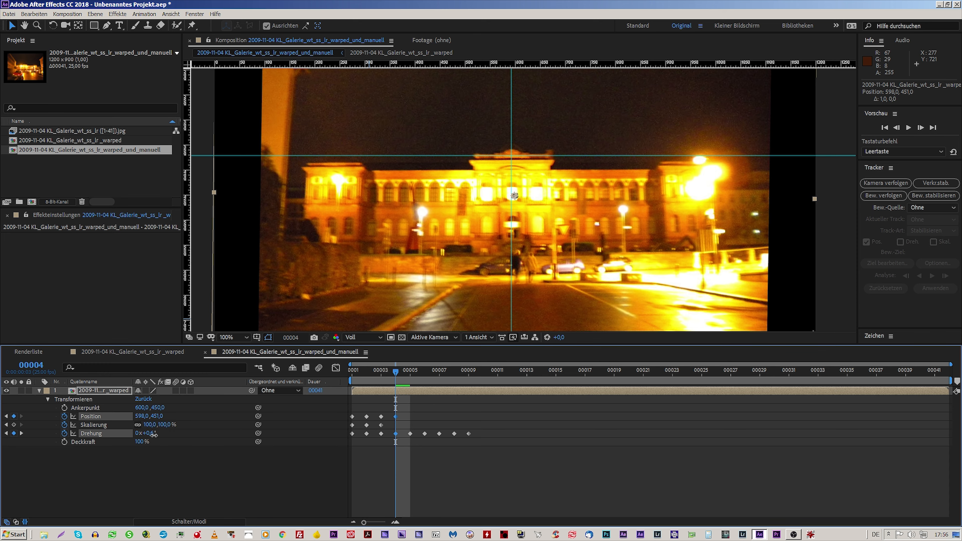
key("Page_Up")
key("Page_Down")
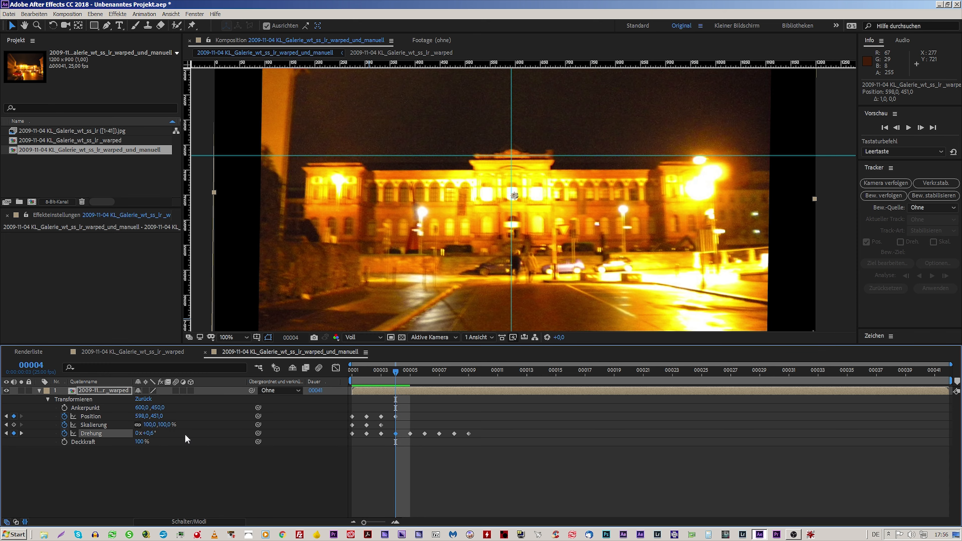
- Nudge the layer on frame 5 to position 593, 451, matching the building's placement on frame 4
key("Page_Down")
key("Page_Up")
key("Page_Down")
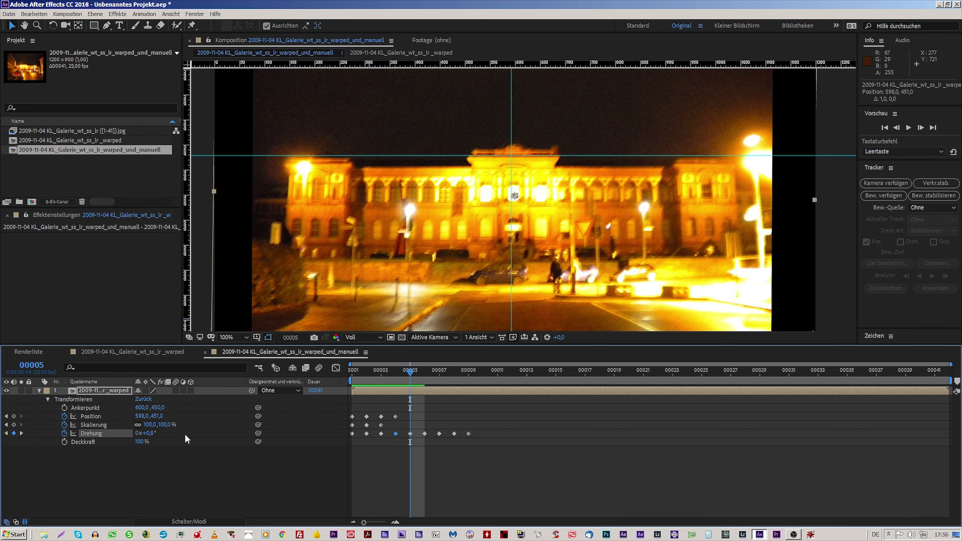
key("Left")
key("Left")
key("Left")
key("Left")
key("Left")
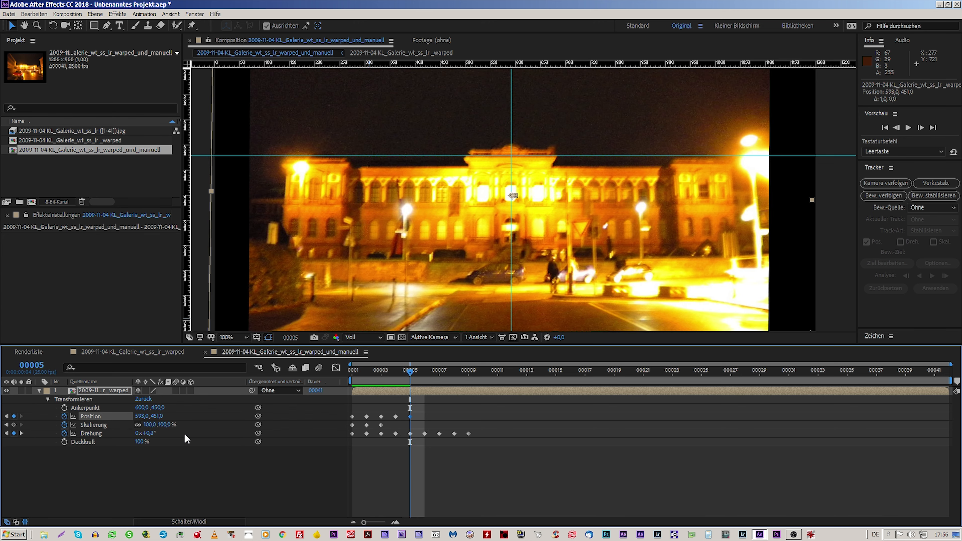
key("Page_Up")
key("Page_Down")
key("Page_Down")
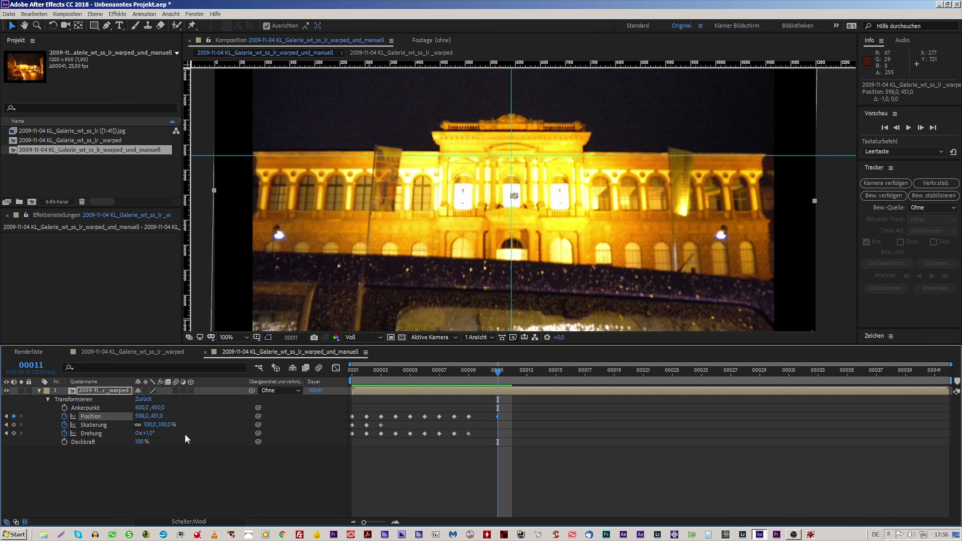
- Compare frame 11 with frame 10, and adjust the layer on frame 12 to position 601, 451 and rotation -0.2°
key("Page_Up")
key("Page_Down")
key("Page_Down")
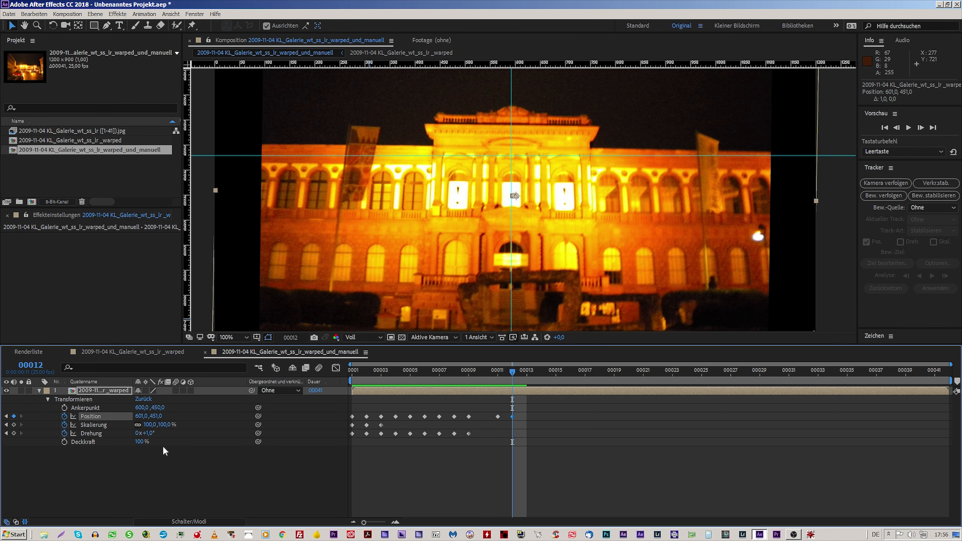
left_click_drag(150, 433, 145, 434)
left_click_drag(540, 257, 542, 257)
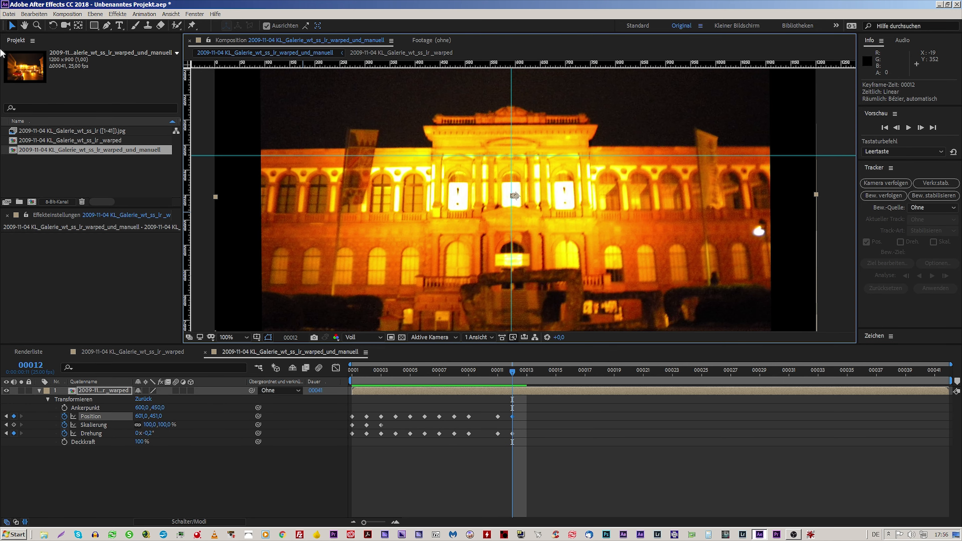
- Open the existing 2009-11-04 KL_Galerie_wt_ss_lr ([1-41]).jpg Kopie project and play a preview of its image-sequence composition
left_click(9, 15)
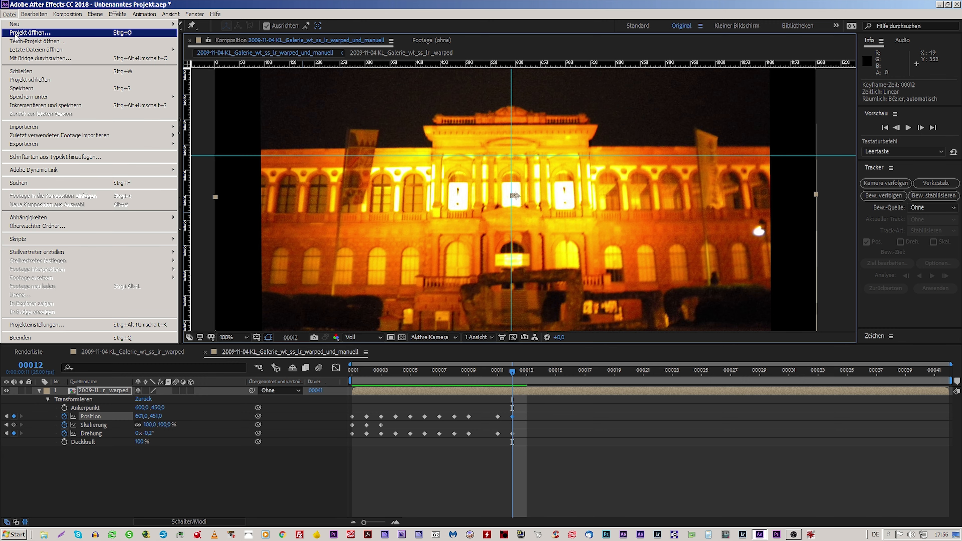
left_click(17, 33)
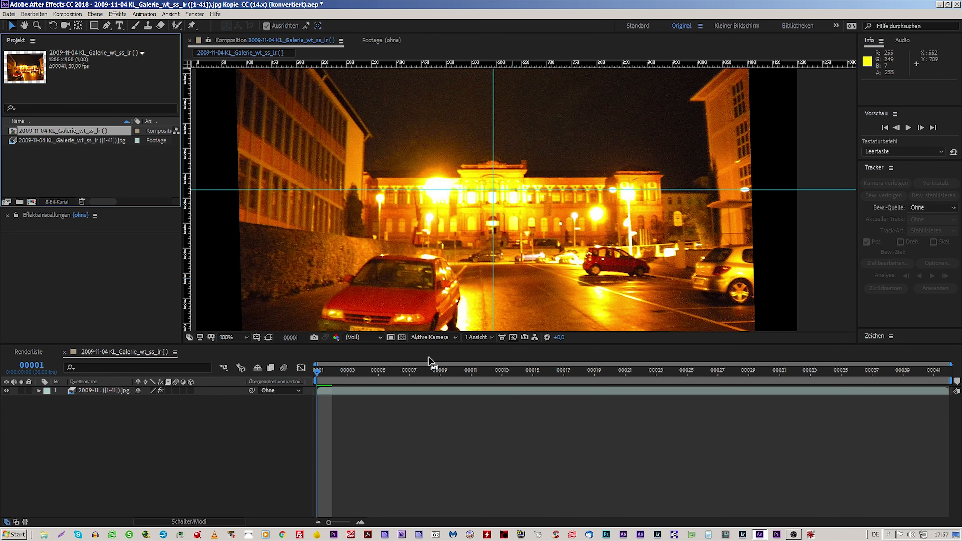
left_click(585, 237)
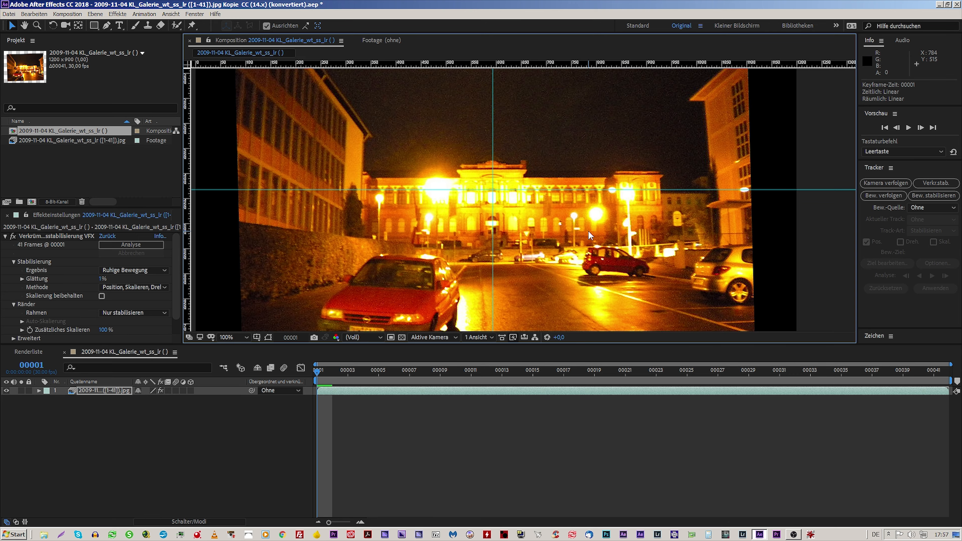
left_click(908, 127)
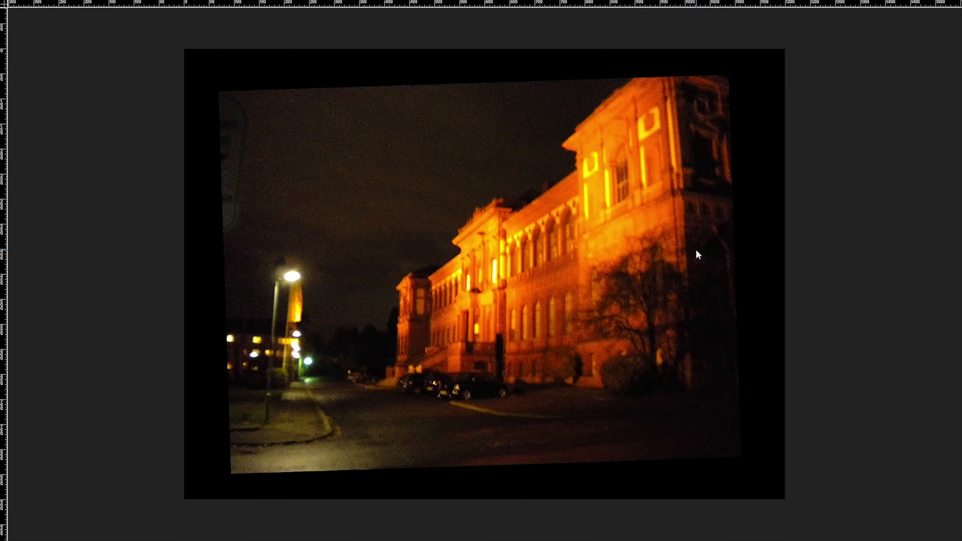
key("space")
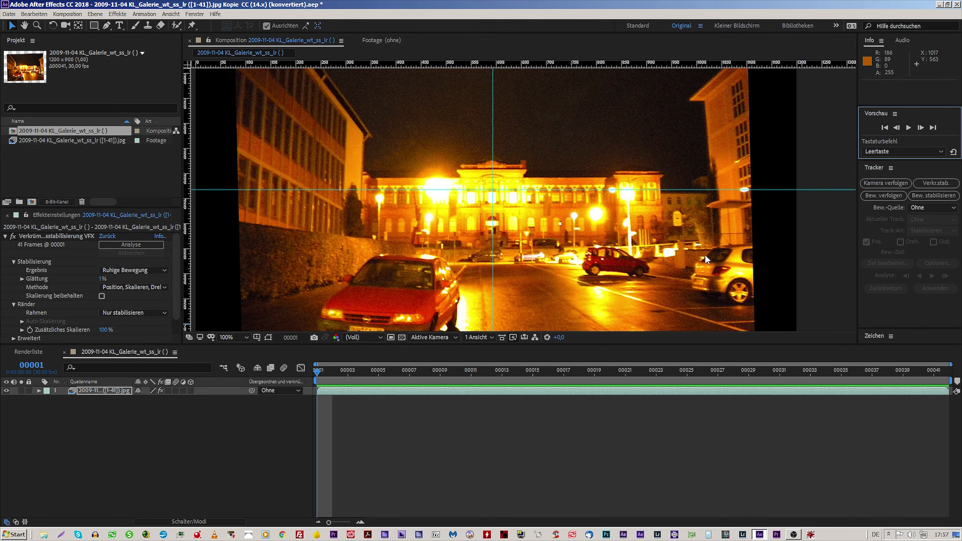